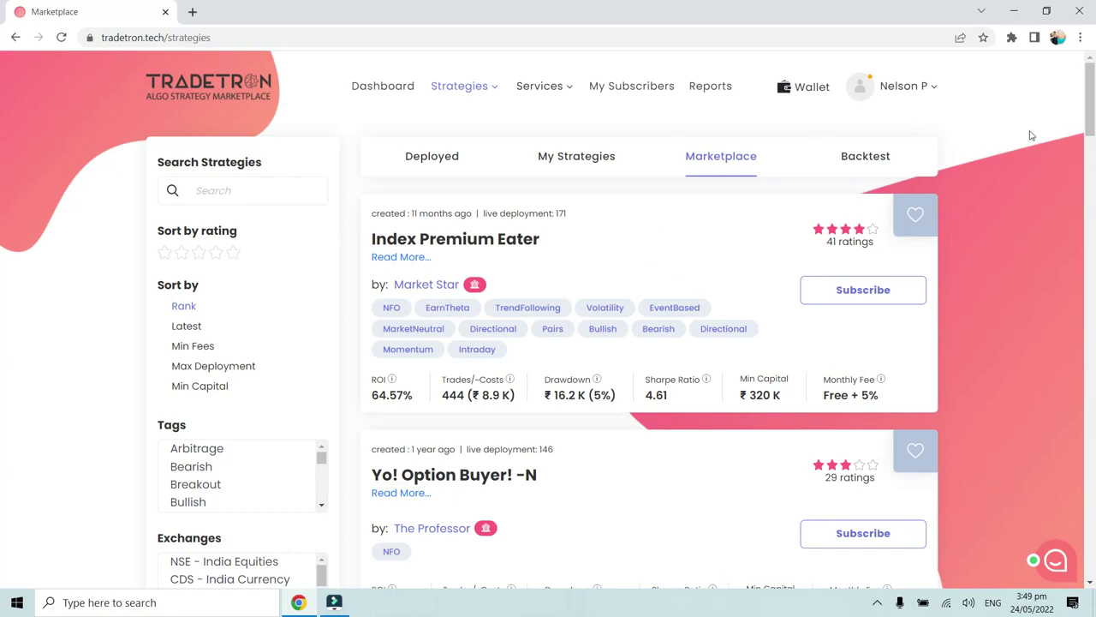
- Go to Broker & Exchanges from the profile menu and open the Manage Brokers add-broker form
click(934, 90)
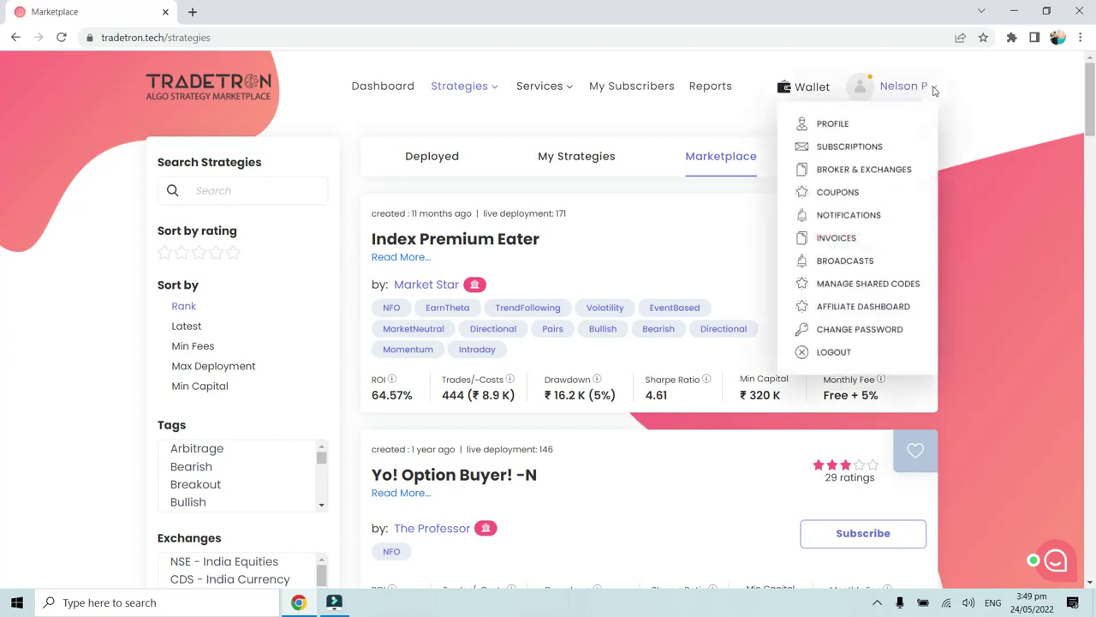
click(870, 170)
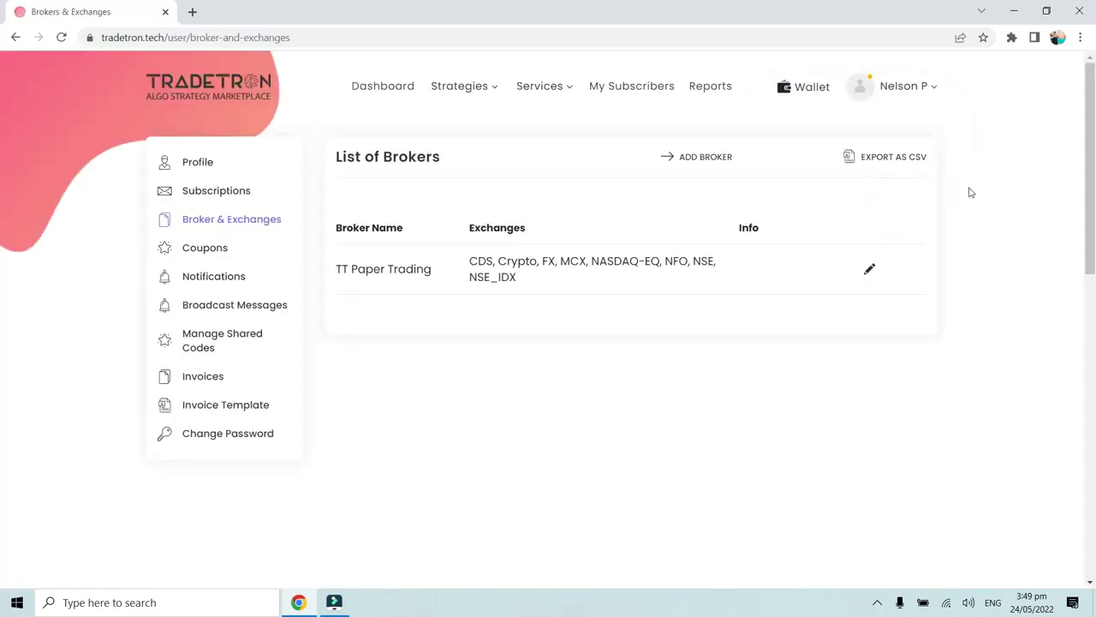
click(632, 193)
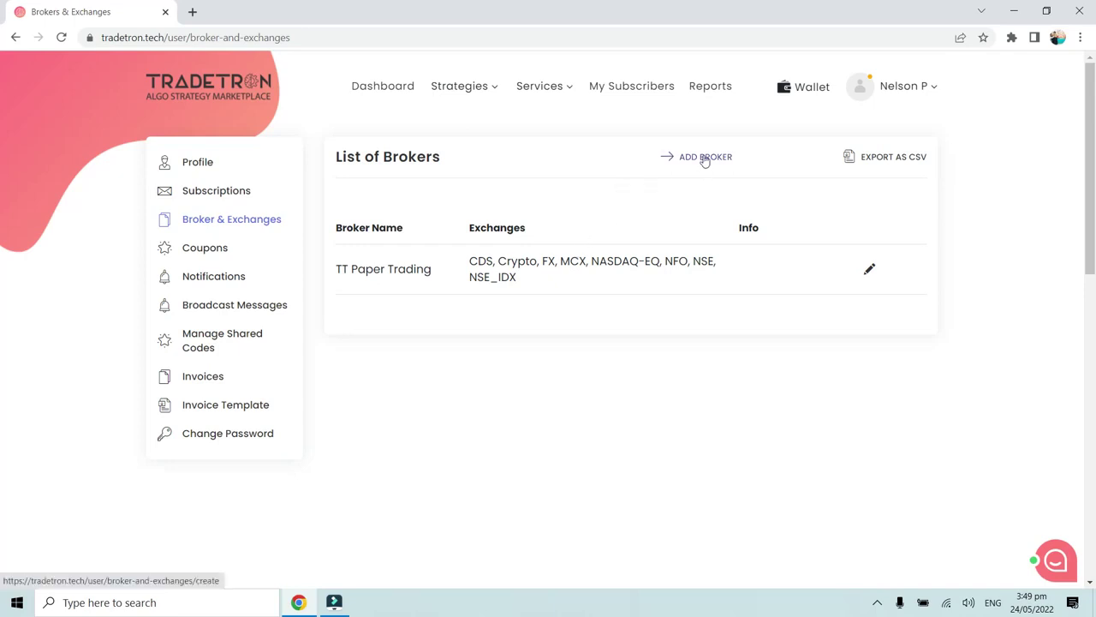
click(704, 158)
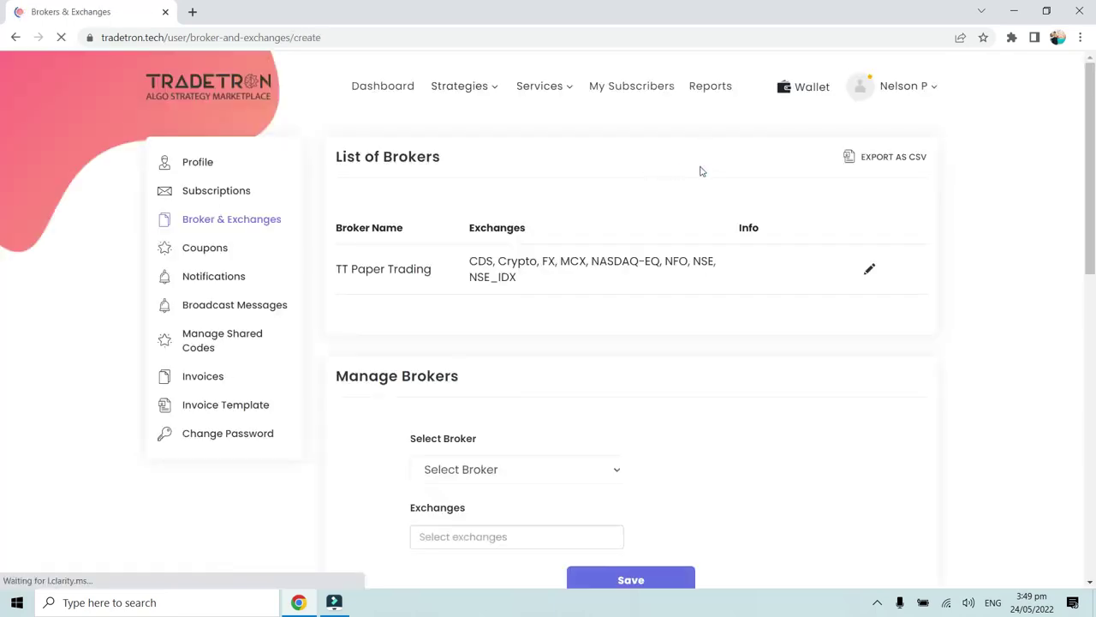
- Select Dhan as the broker, keep the default CDS, MCX, NFO and NSE exchanges, and save
scroll(700, 171, down, 2)
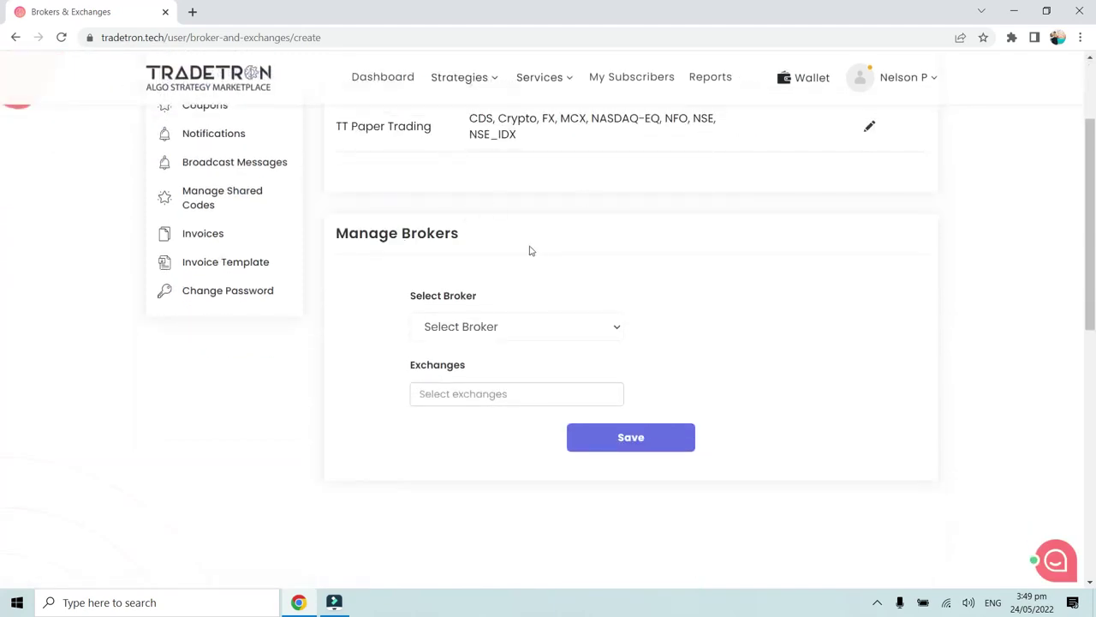
click(501, 328)
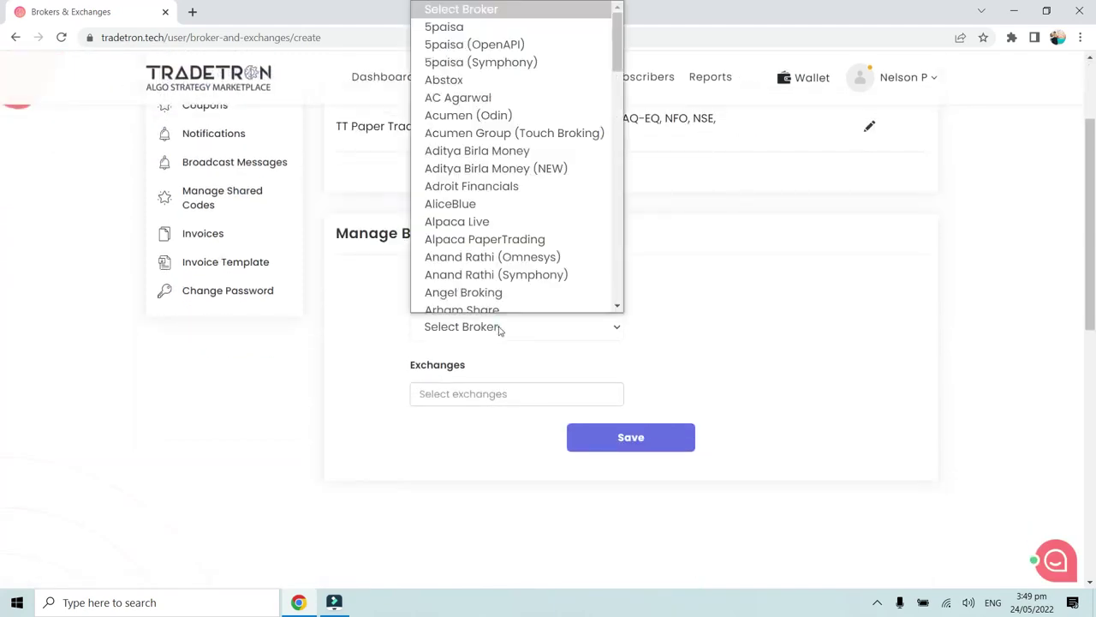
text(dhan)
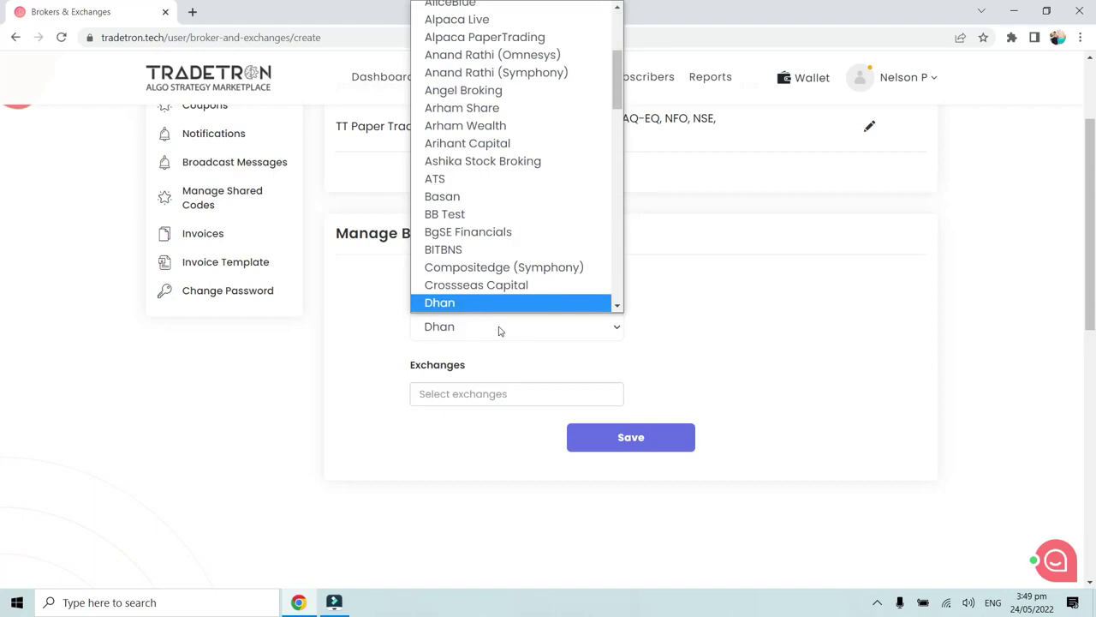
key(Return)
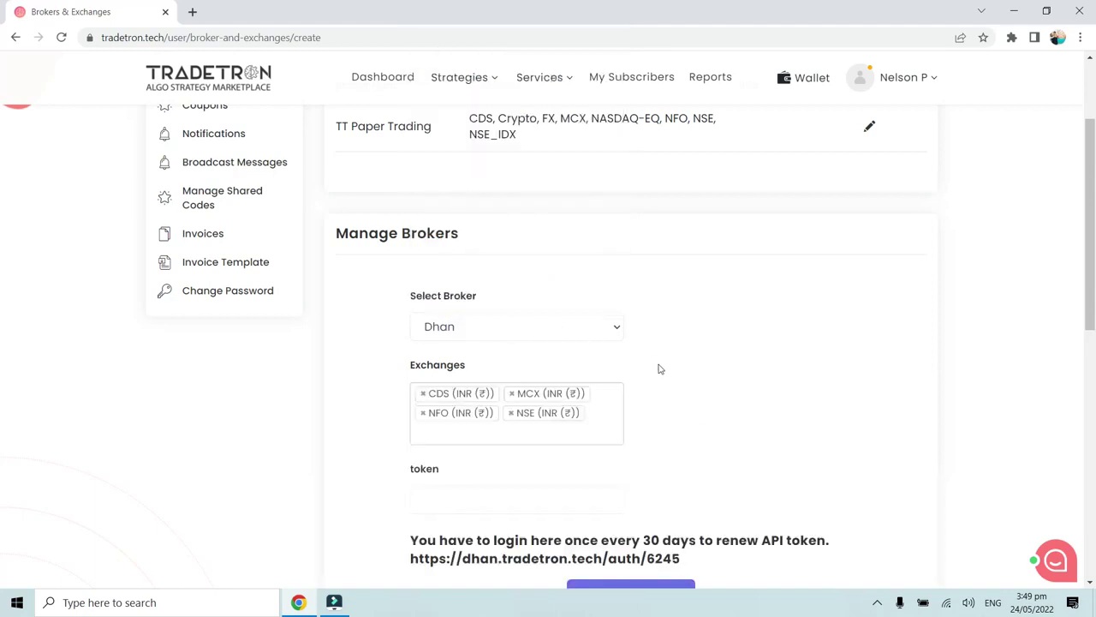
scroll(658, 370, down, 2)
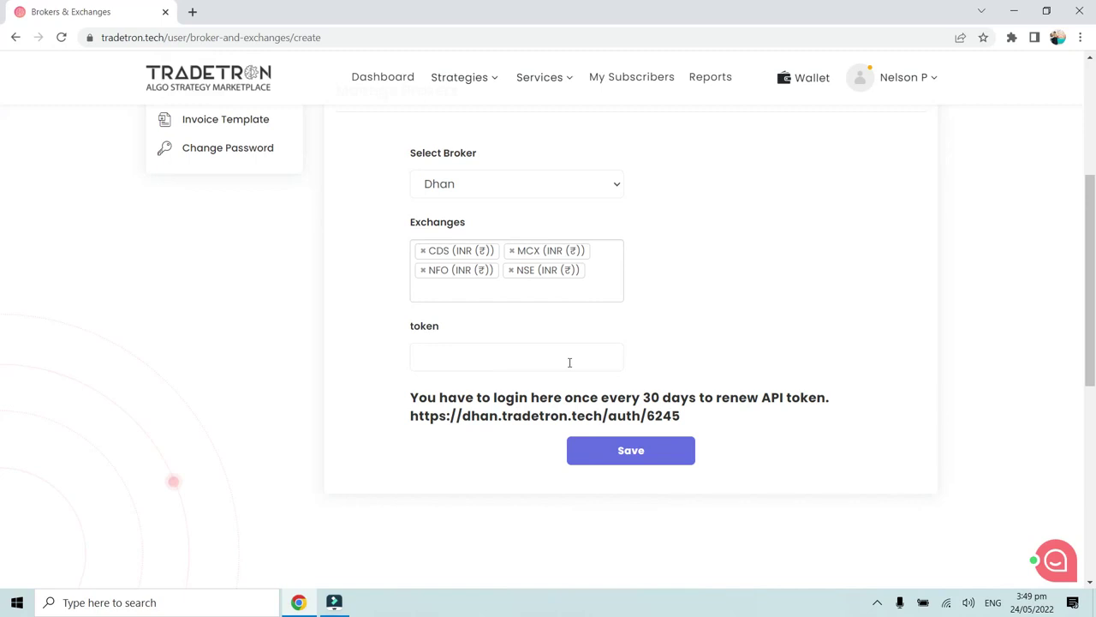
click(707, 363)
scroll(744, 370, up, 1)
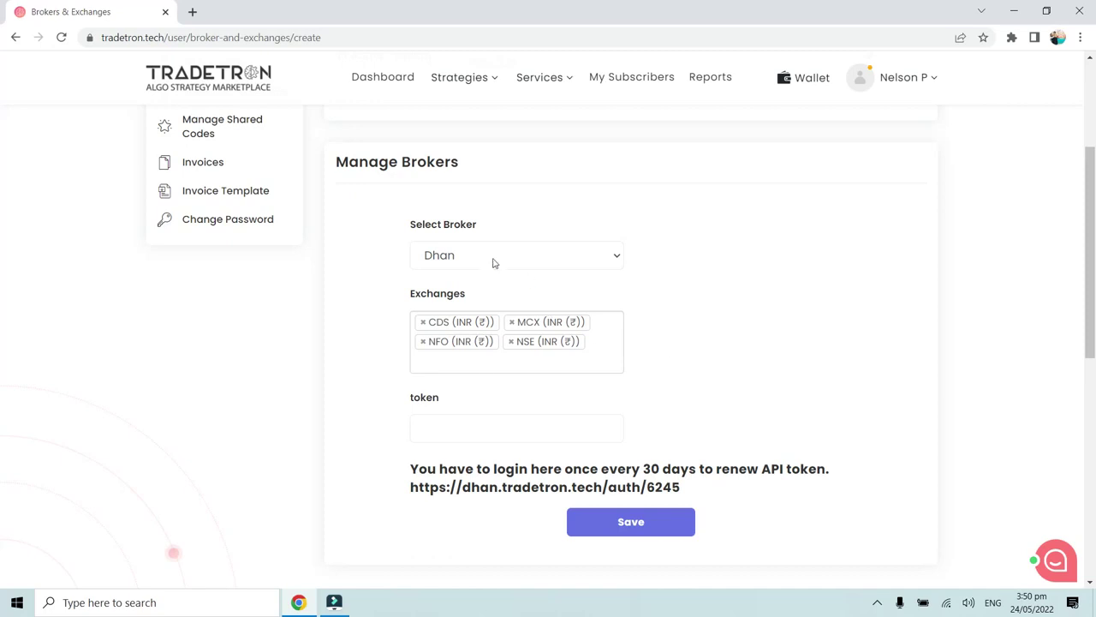
click(621, 527)
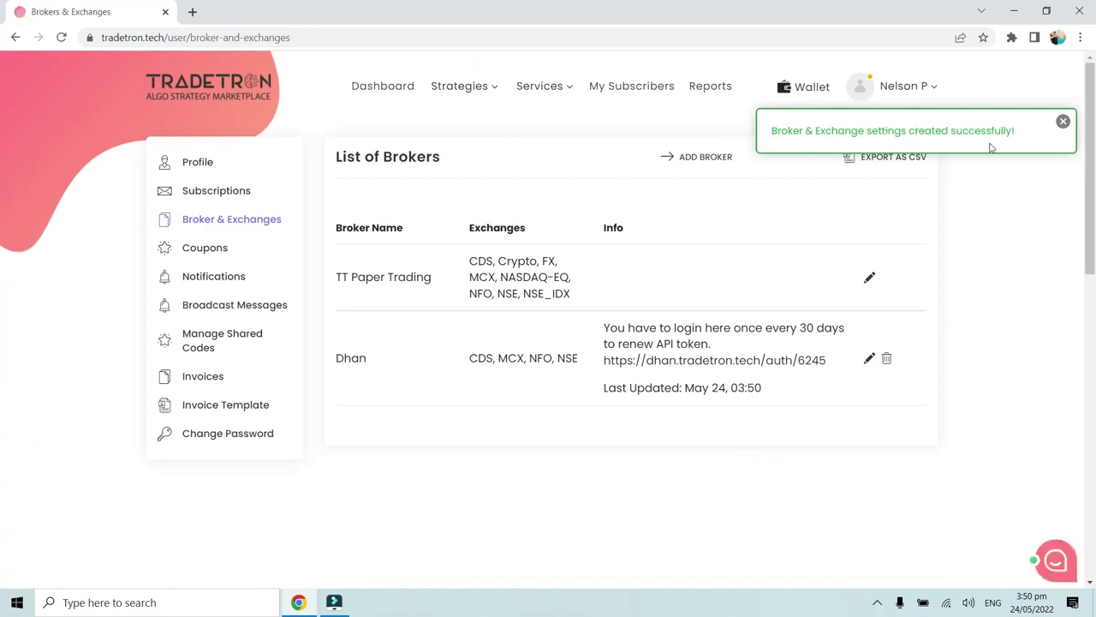
click(1062, 121)
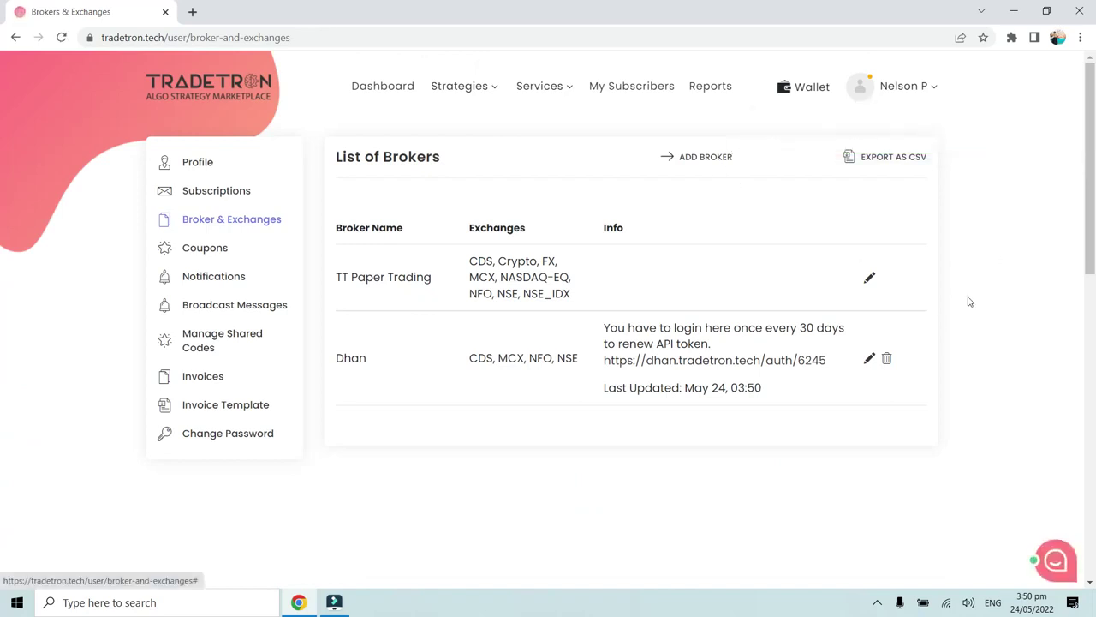
- Open Dhan's authorisation link in a new tab and start entering the account's mobile number
click(724, 497)
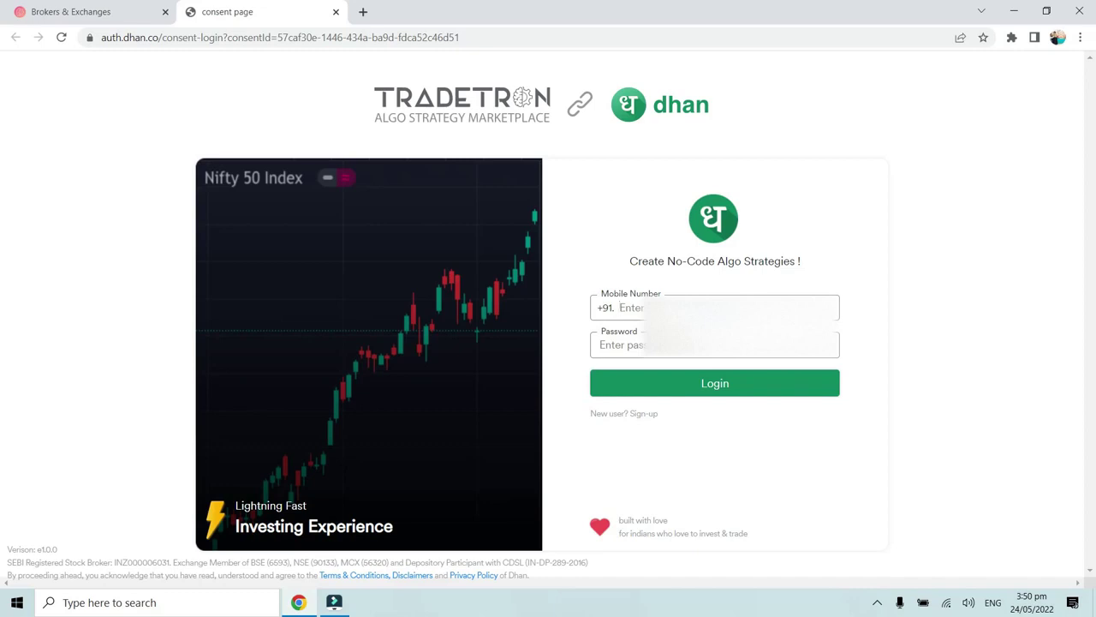
text(8602)
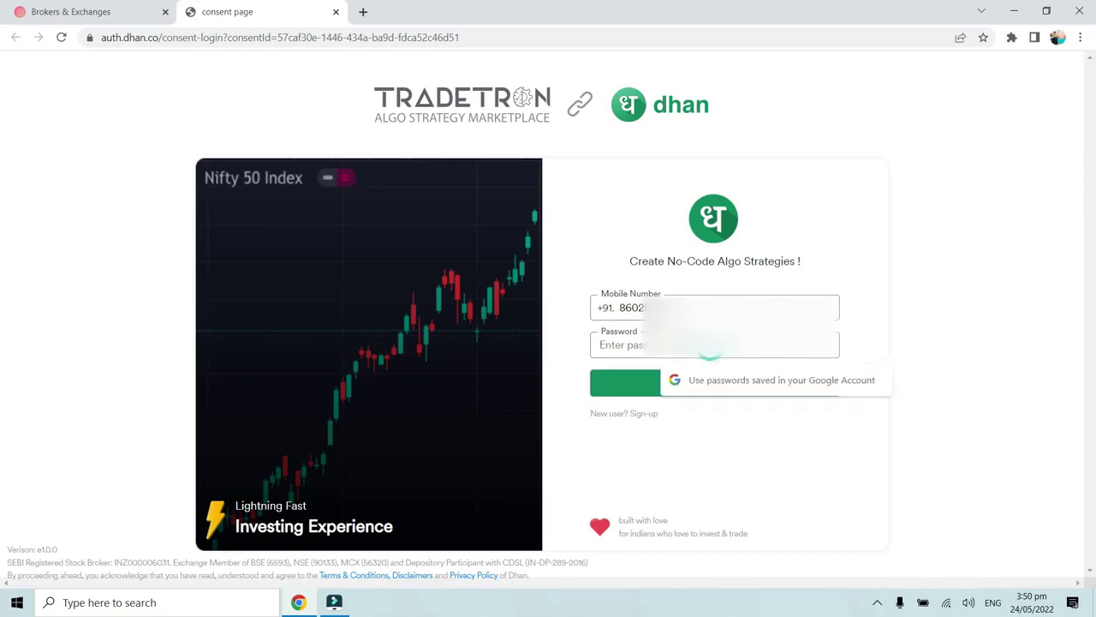
- Log in to Dhan with the account password, then confirm the 6-digit PIN to authorise Tradetron
text(•••••••)
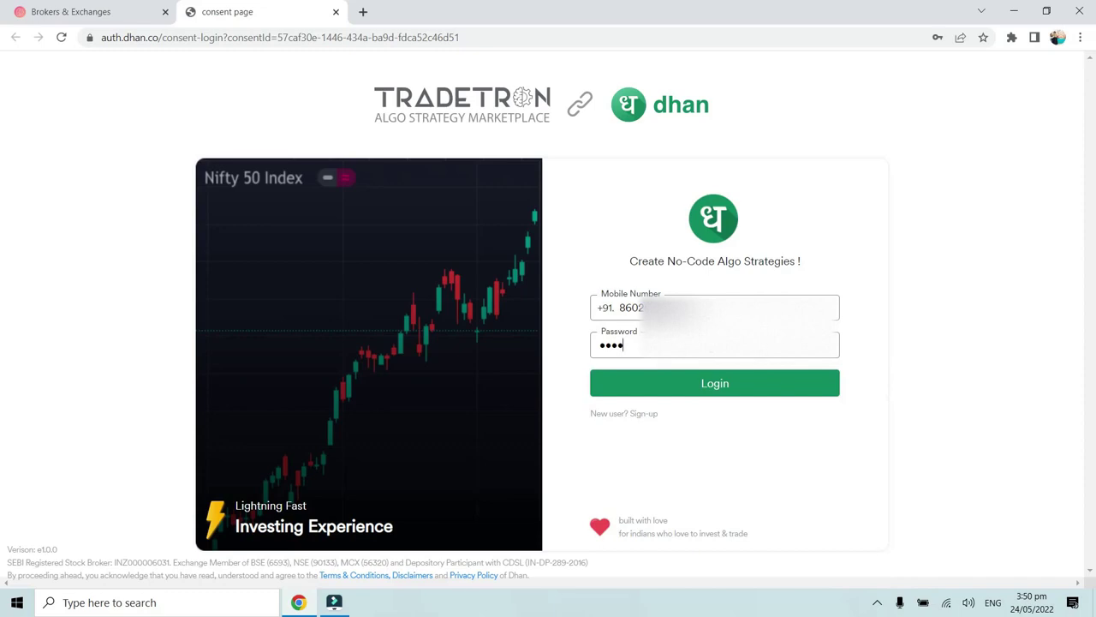
text(•)
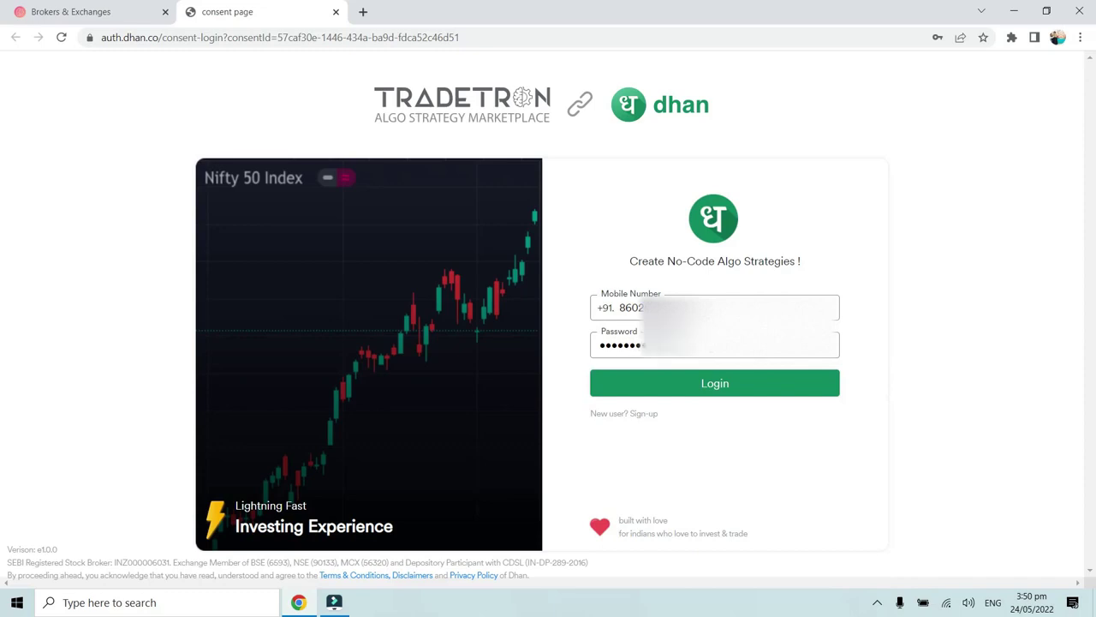
click(717, 384)
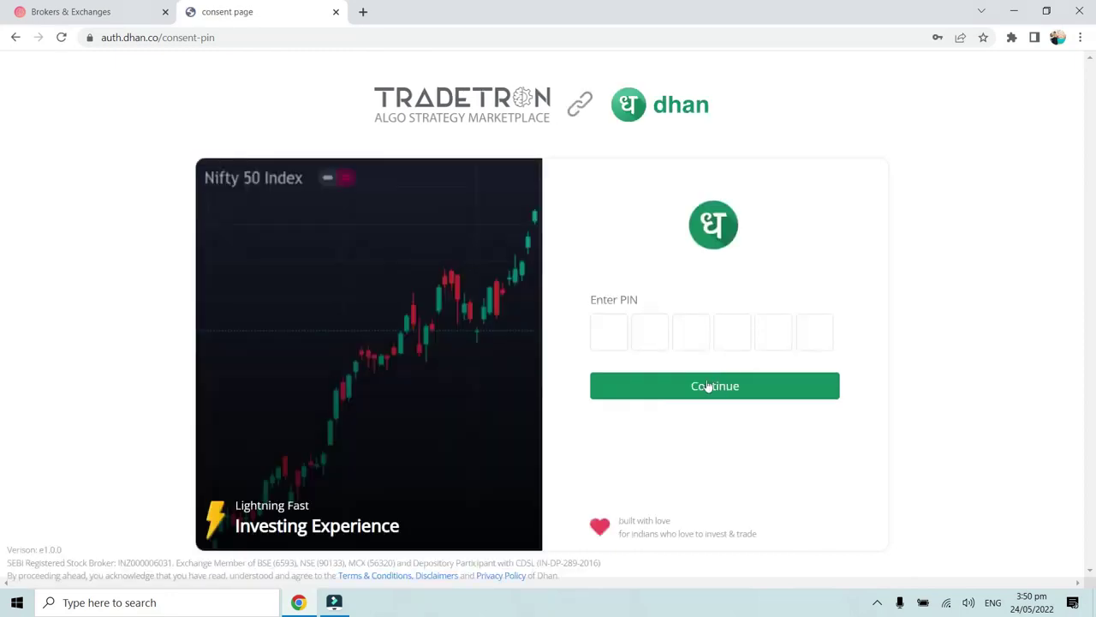
click(621, 329)
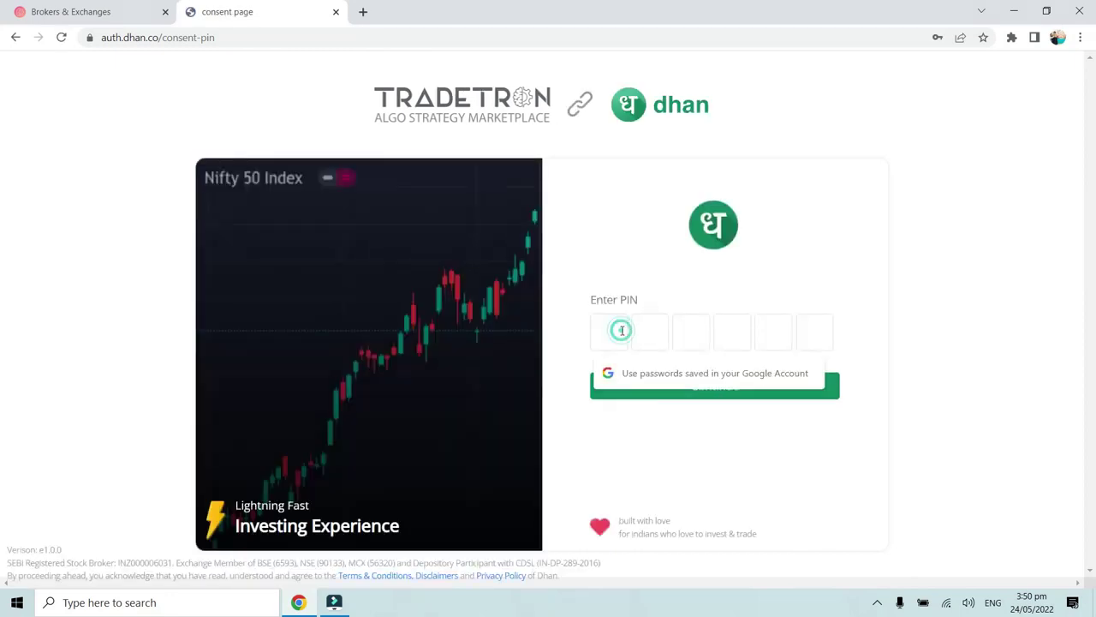
text(••••)
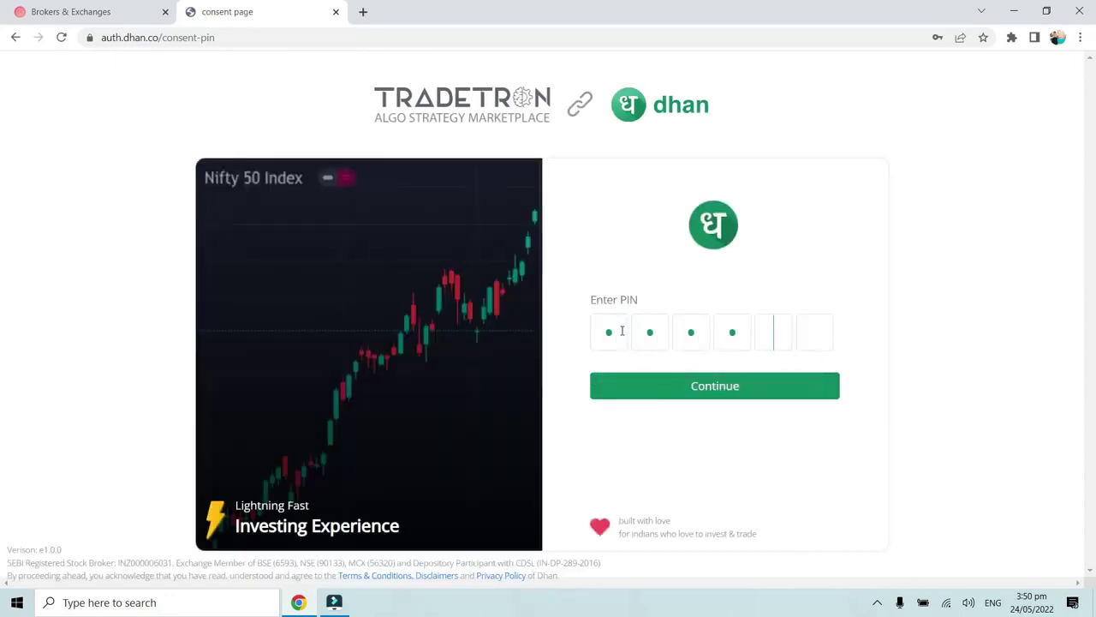
text(••)
click(675, 391)
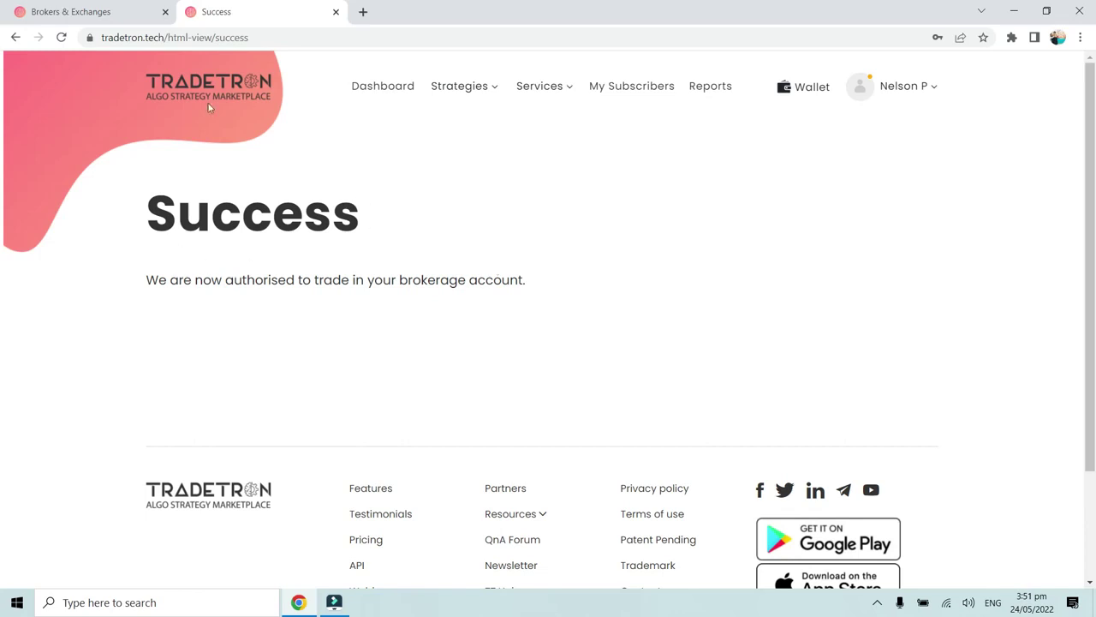
- Reload the Brokers & Exchanges page so Dhan appears in the broker list, then open a blank tab
click(71, 11)
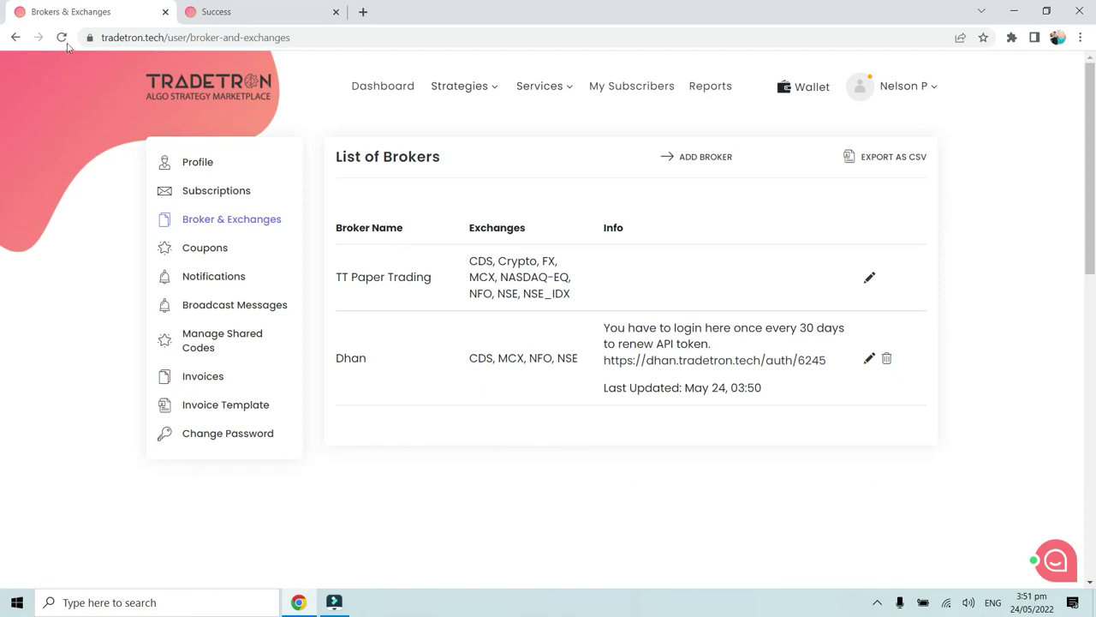
click(62, 37)
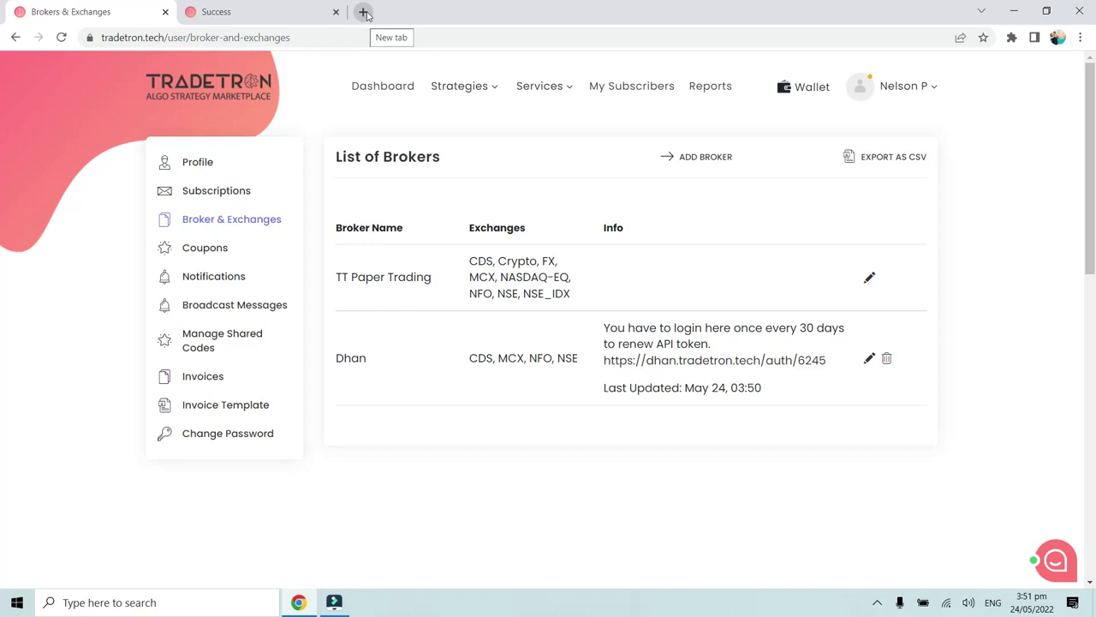
click(364, 12)
- Google 'ITC Strategy tradetron' and open the 'Buy 1 share of ITC and exit after 1 min' result
click(373, 32)
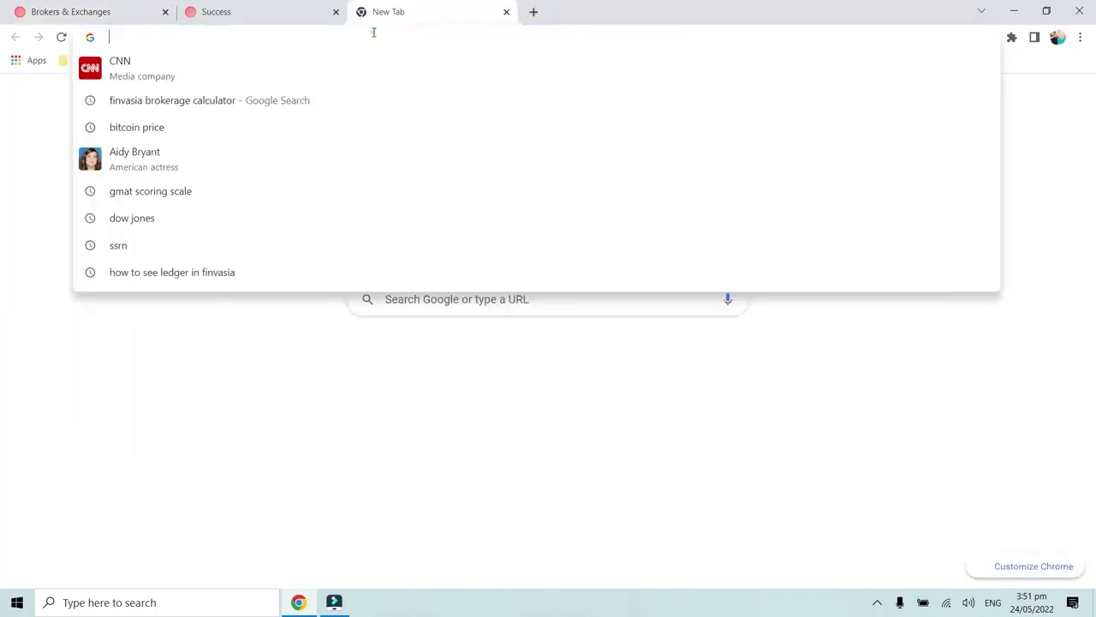
text(ITC Strat)
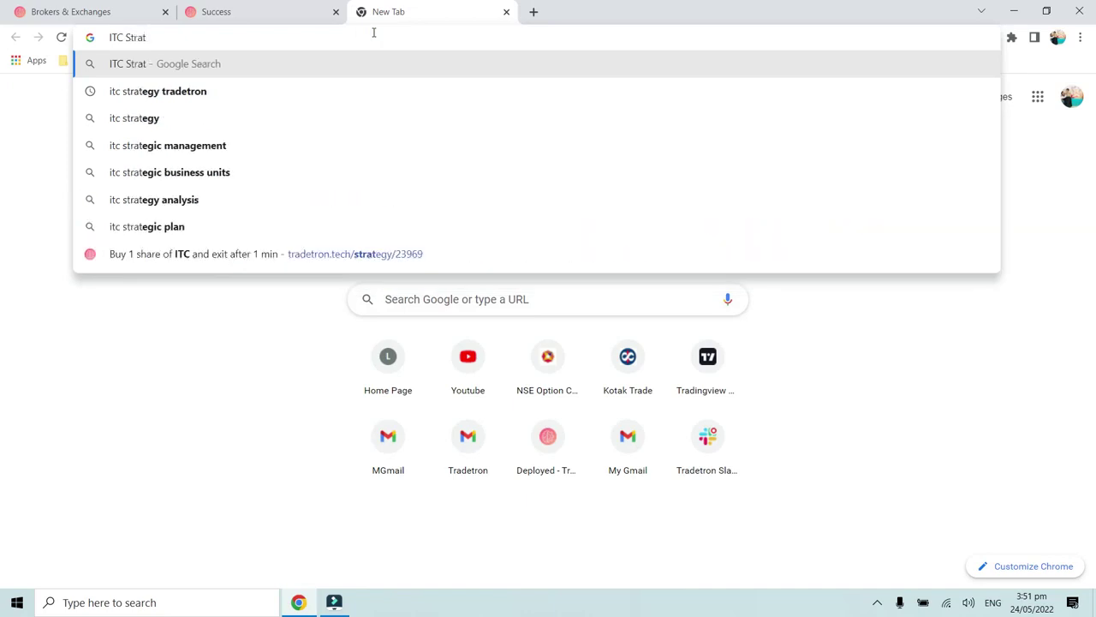
text(egy )
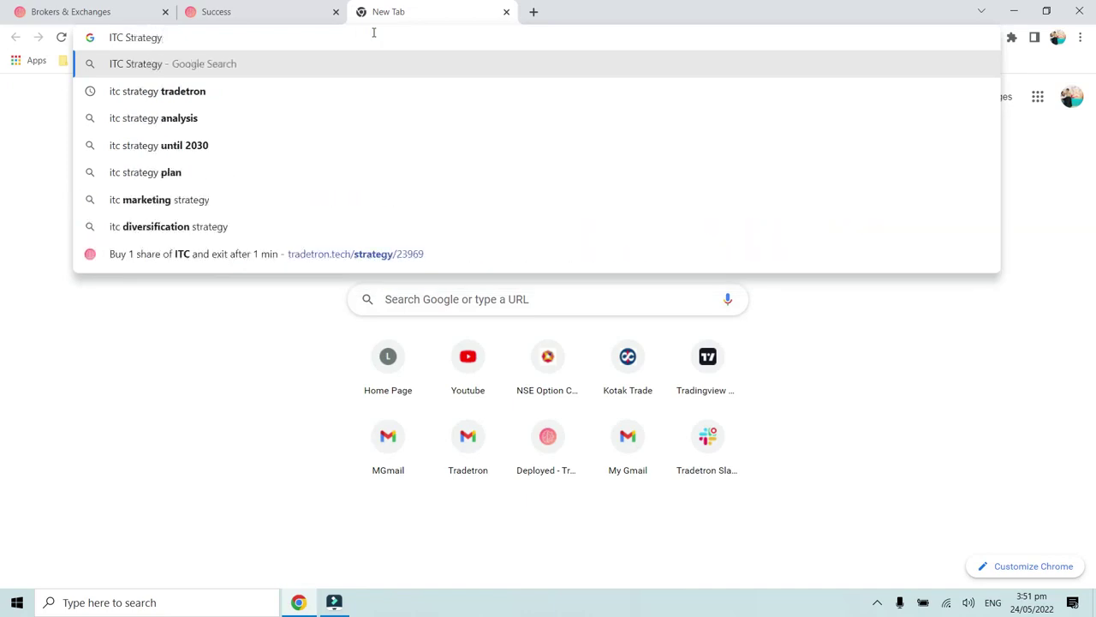
text(tradetron)
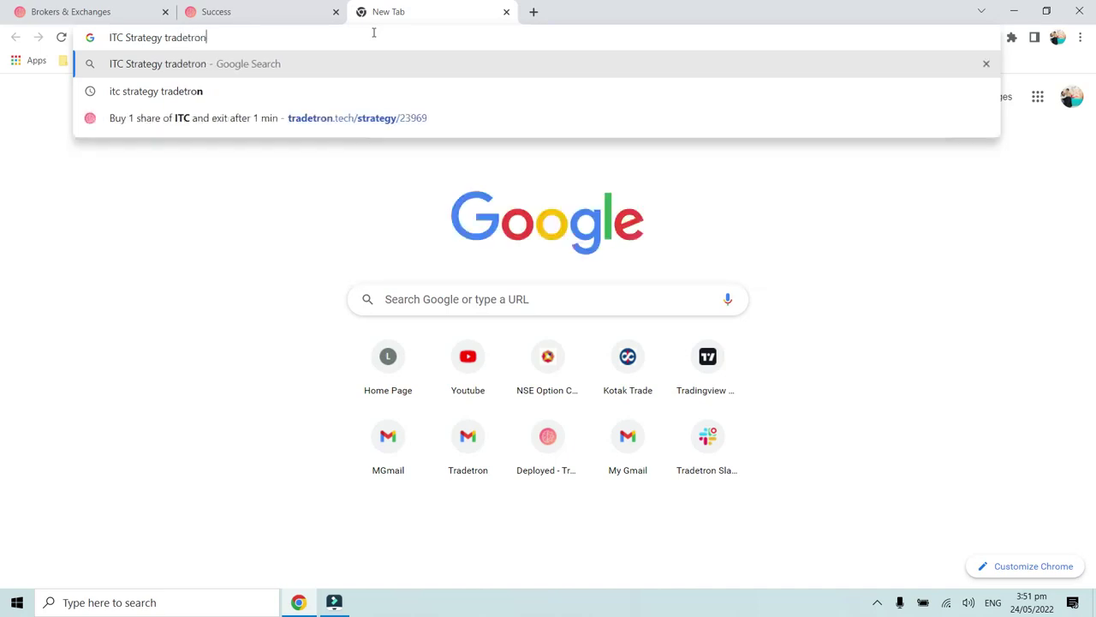
key(Return)
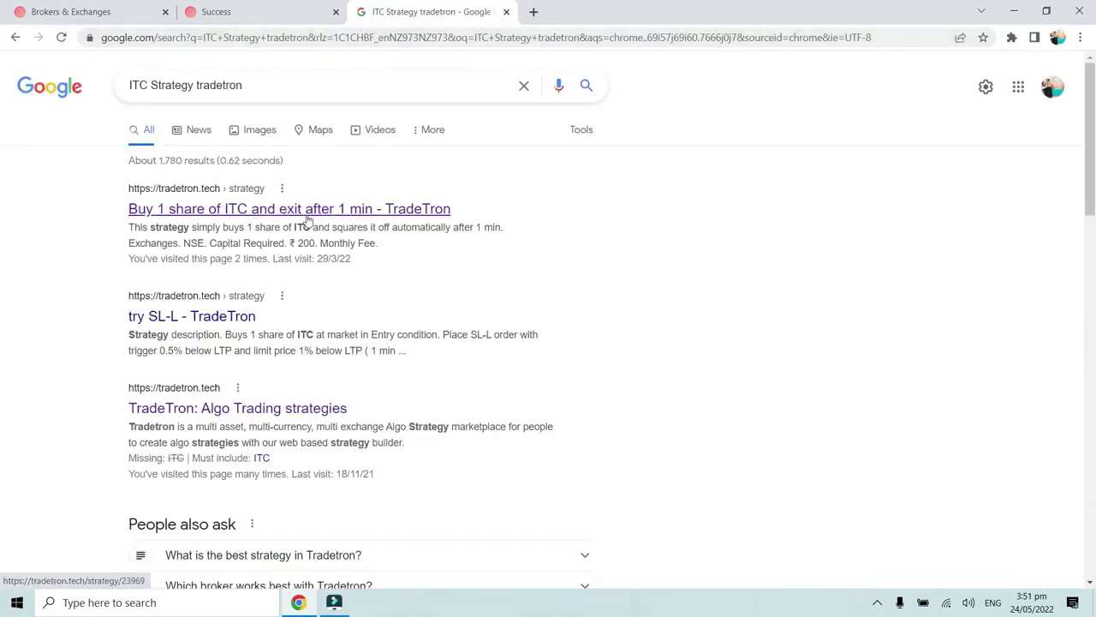
click(288, 210)
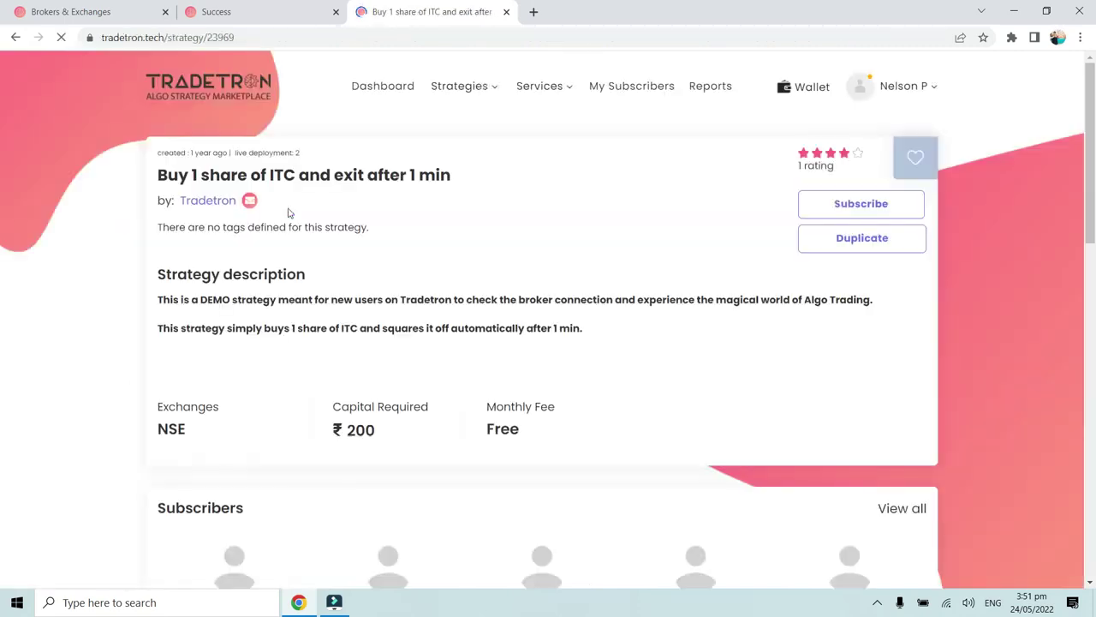
- Duplicate the ITC demo strategy and find the copy under Strategies > My Strategies
click(862, 243)
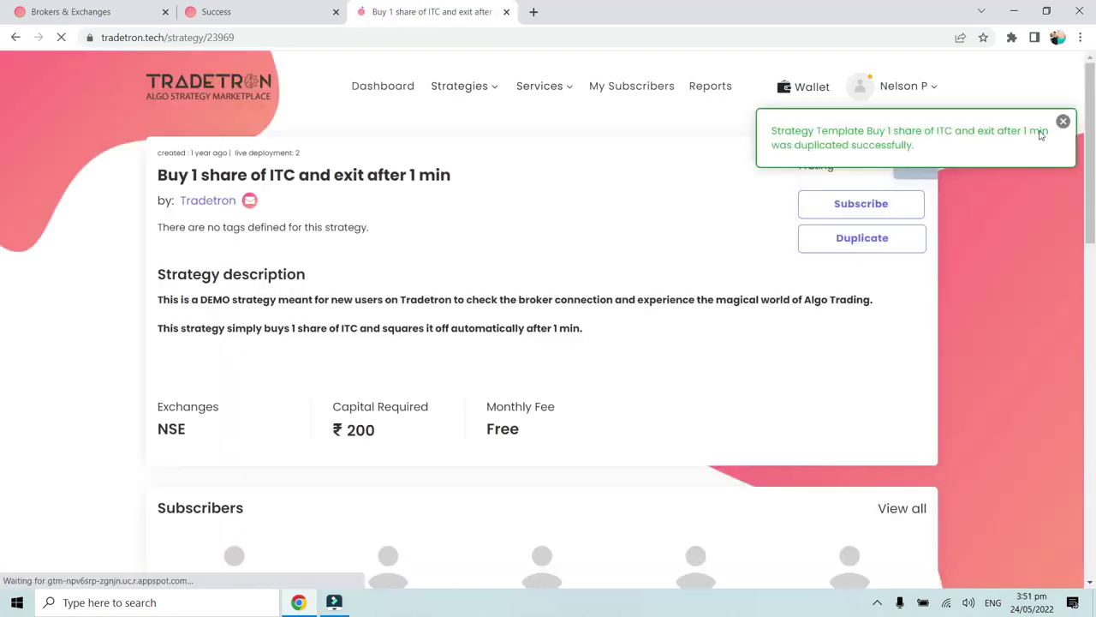
click(1063, 121)
click(467, 87)
click(434, 163)
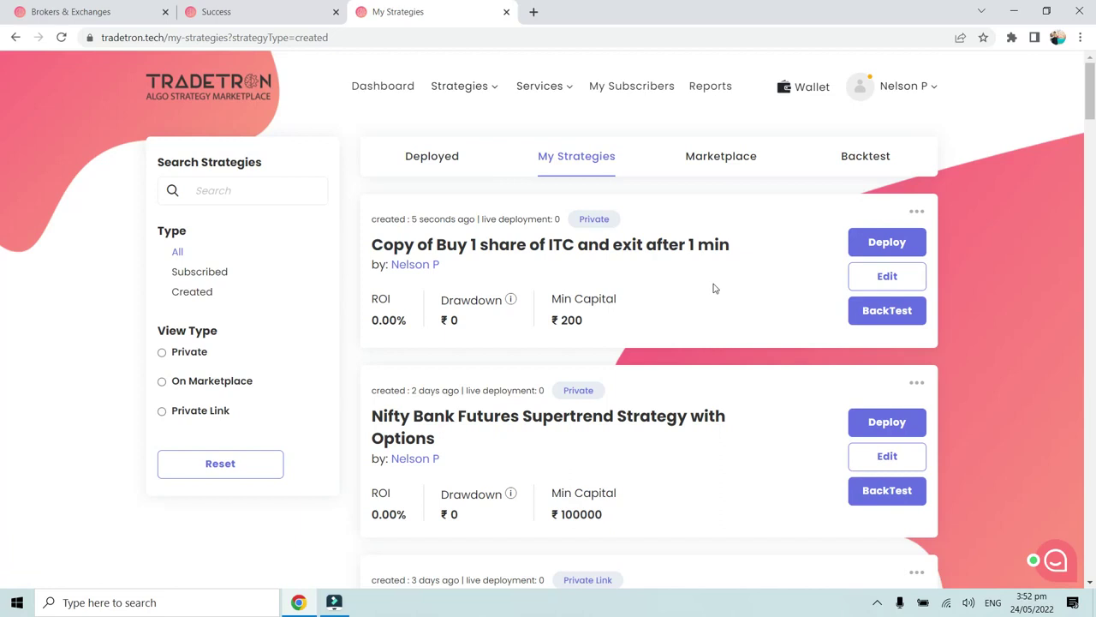
- Deploy the ITC copy with Live Auto execution and Dhan as NSE broker, then open Deployed Strategies
click(895, 248)
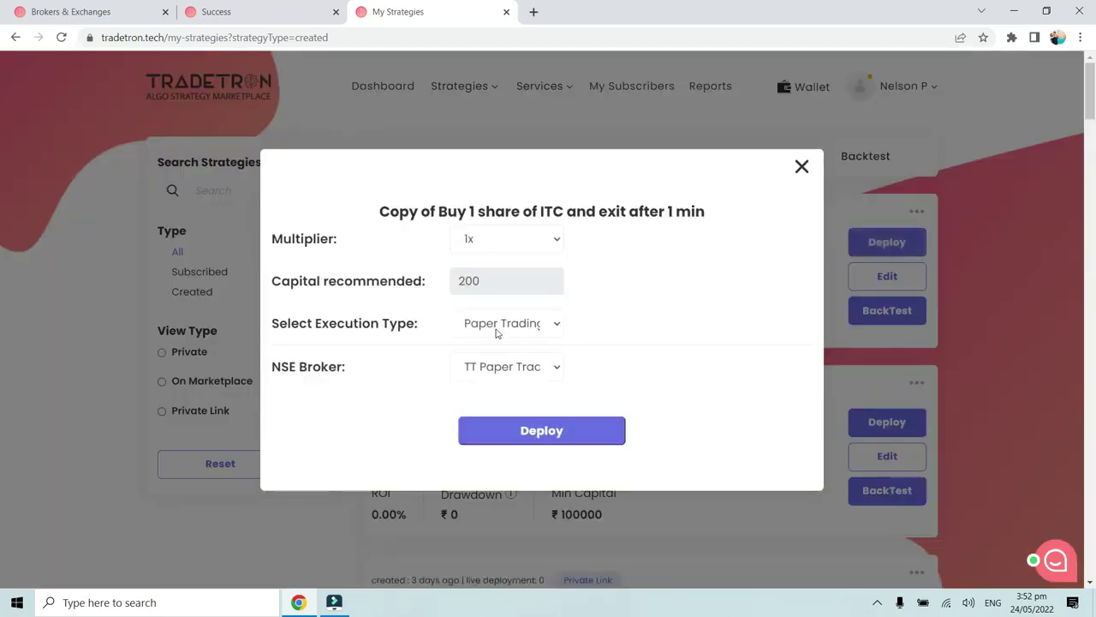
click(496, 333)
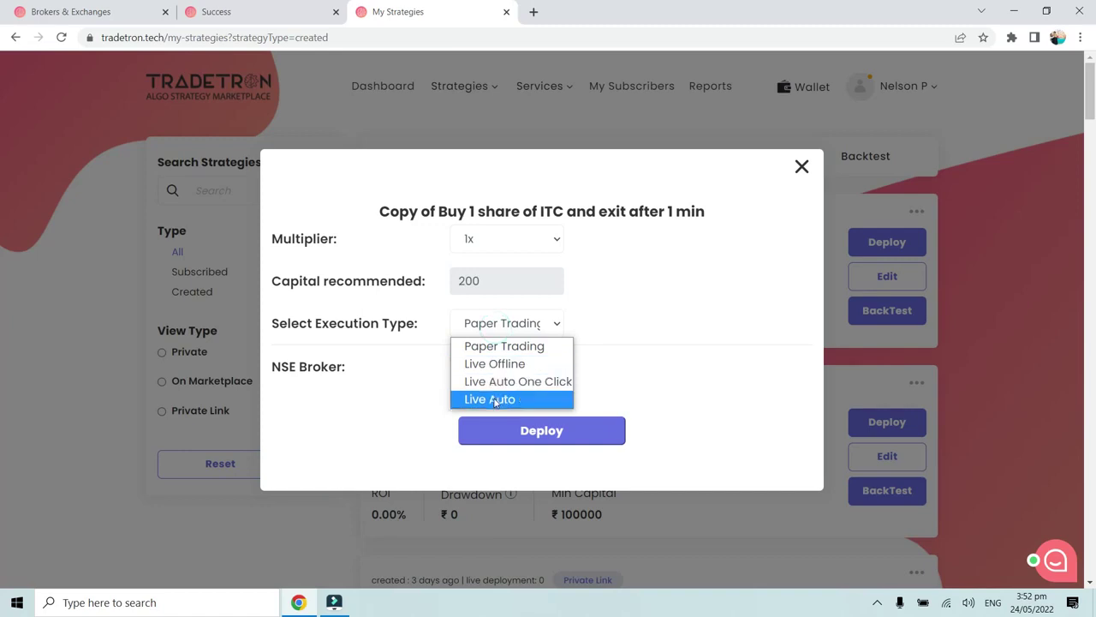
click(494, 399)
click(500, 369)
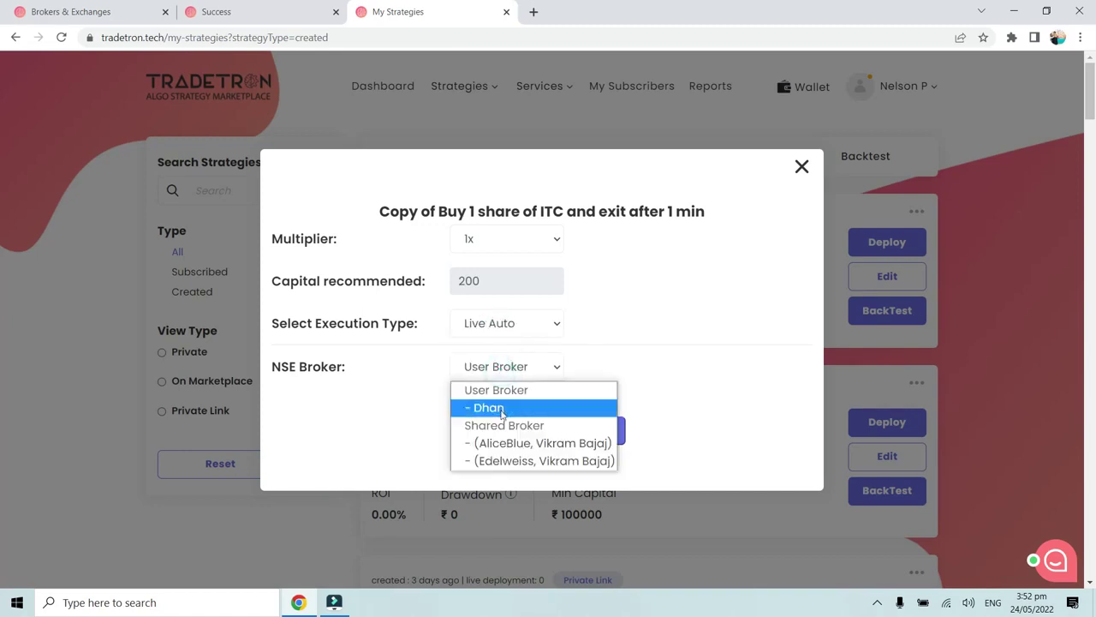
click(501, 406)
click(542, 438)
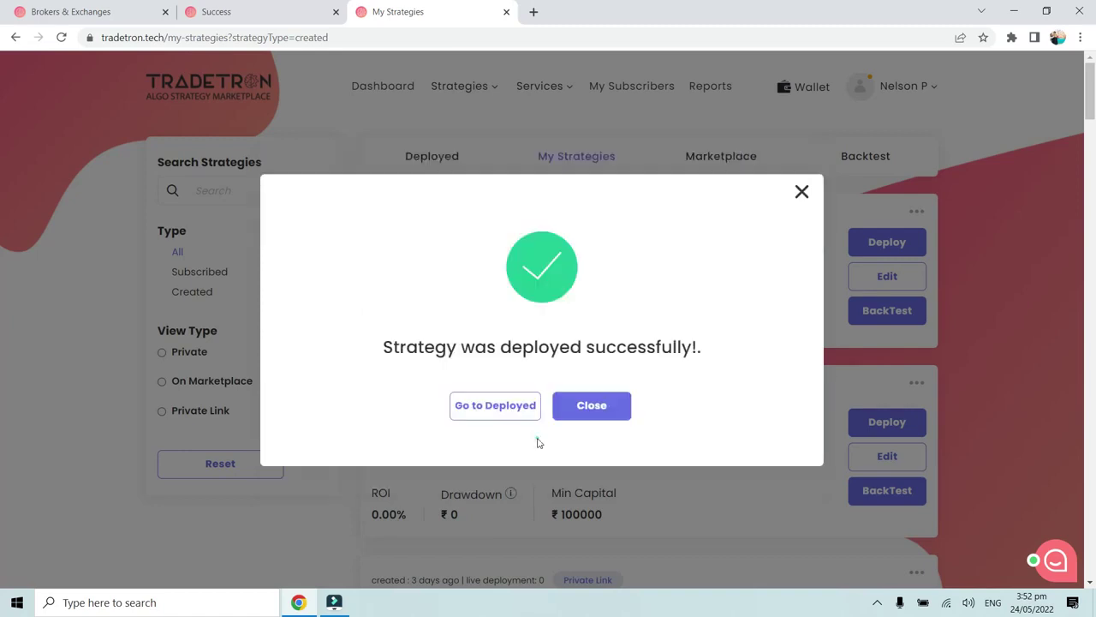
click(494, 414)
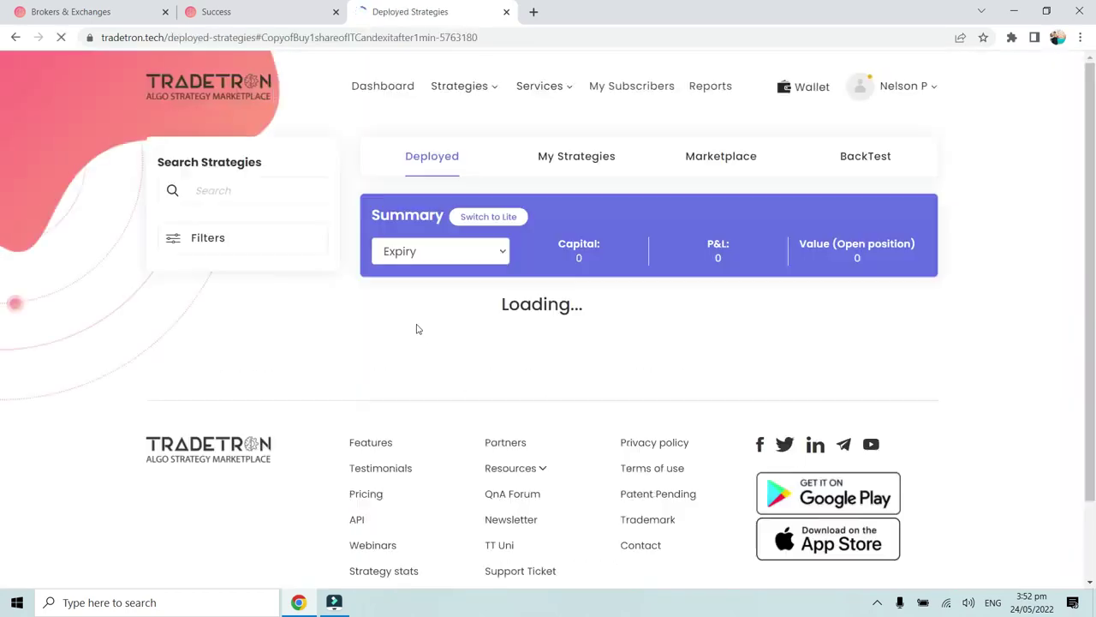
- Check that the deployed ITC entry shows Broker: Dhan in the Deployed Strategies list
click(214, 237)
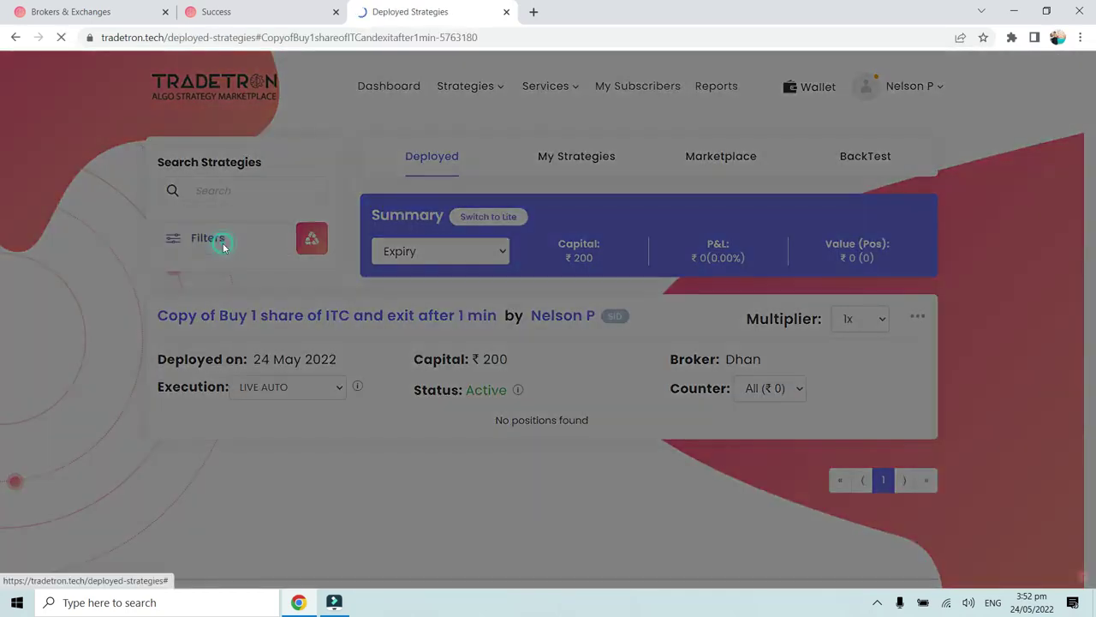
click(862, 189)
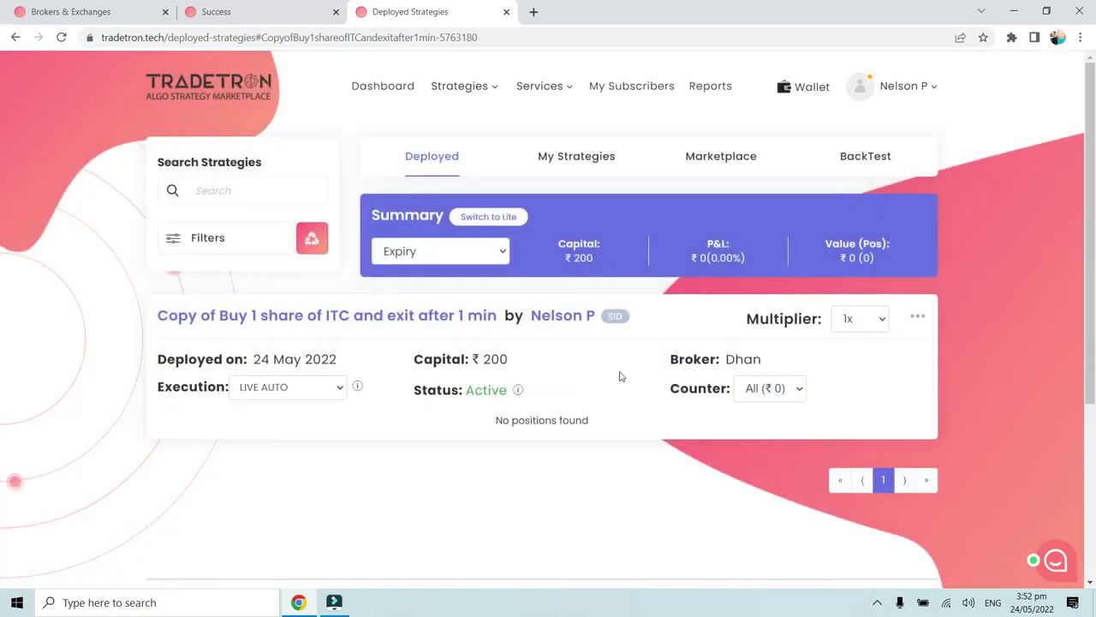
double_click(673, 361)
drag(739, 360, 755, 361)
click(770, 364)
right_click(408, 323)
- View the copied ITC strategy's page in a new tab, then return to Deployed Strategies
click(471, 331)
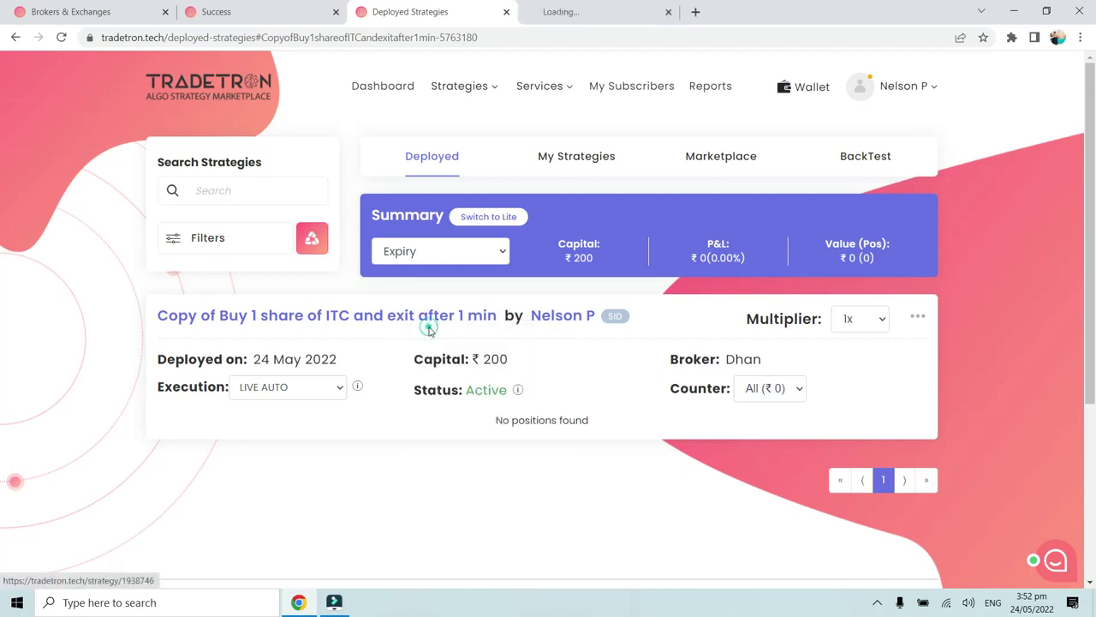
click(617, 9)
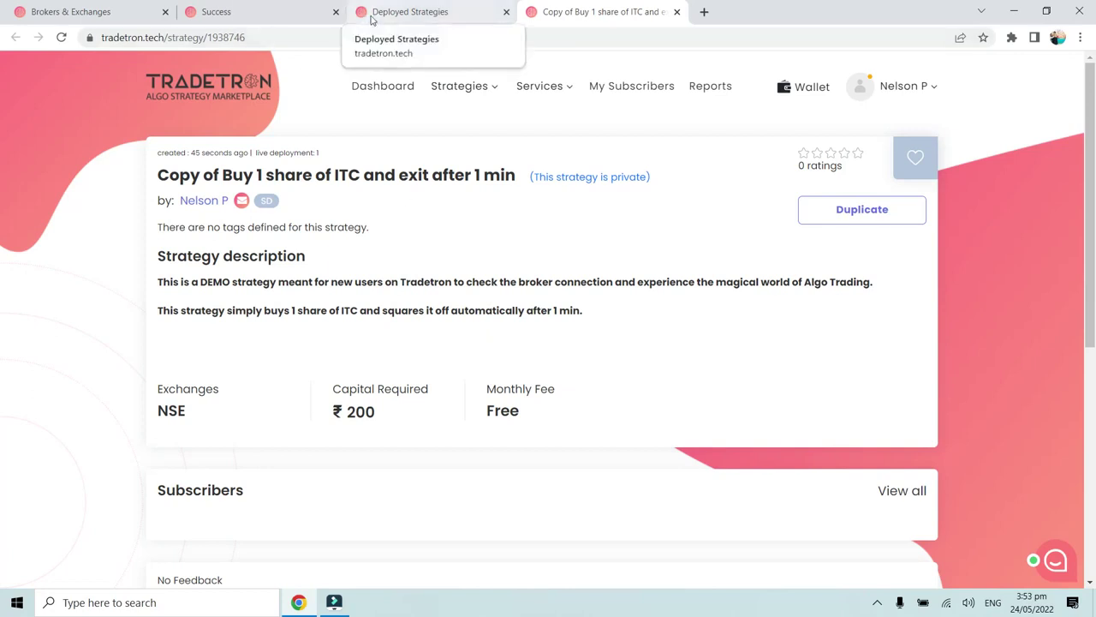
click(372, 20)
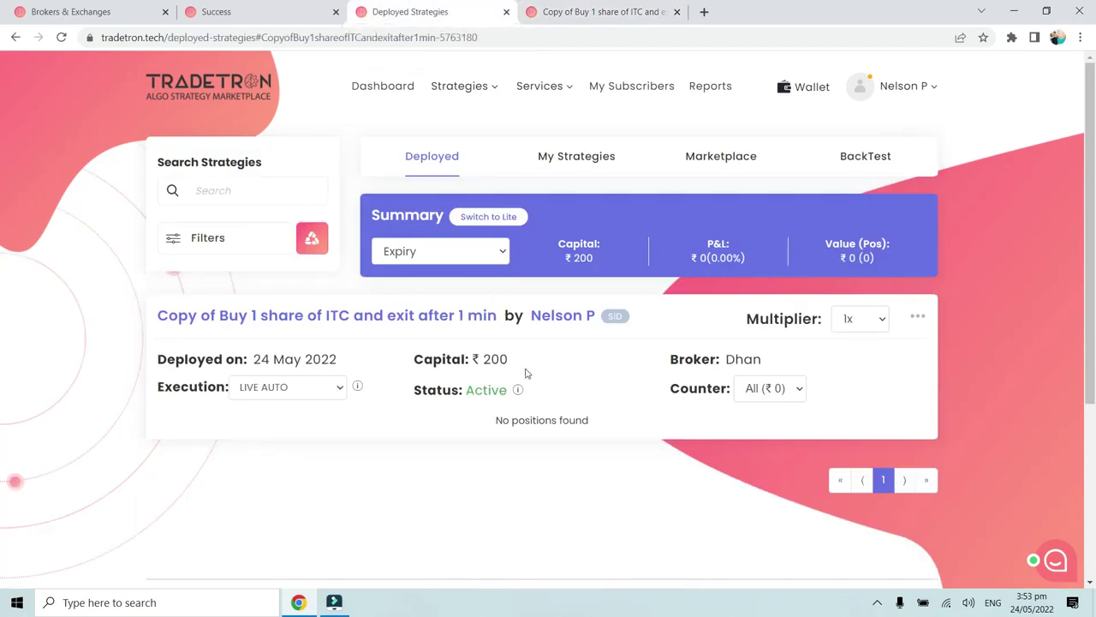